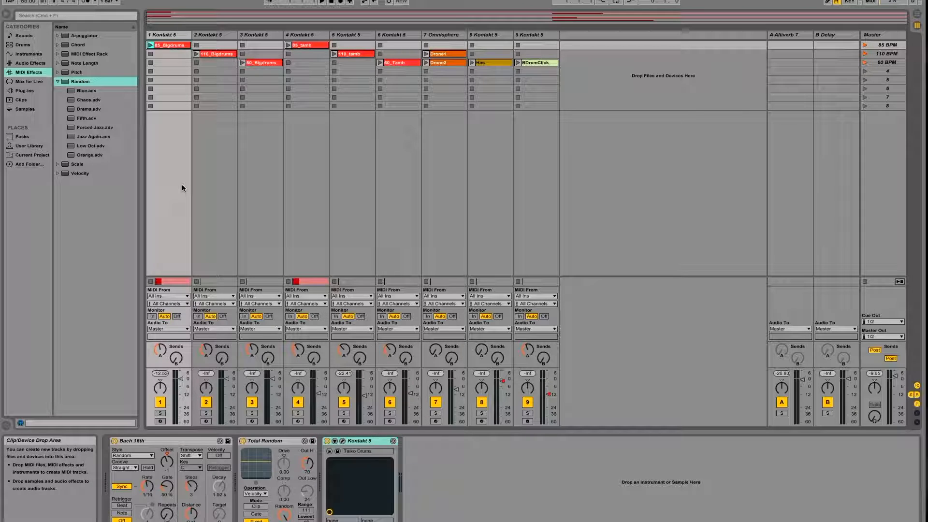
- Review the 85_Bigdrums clip and track 1's devices, and list the Arpeggiator and Random MIDI effect presets
double_click(179, 46)
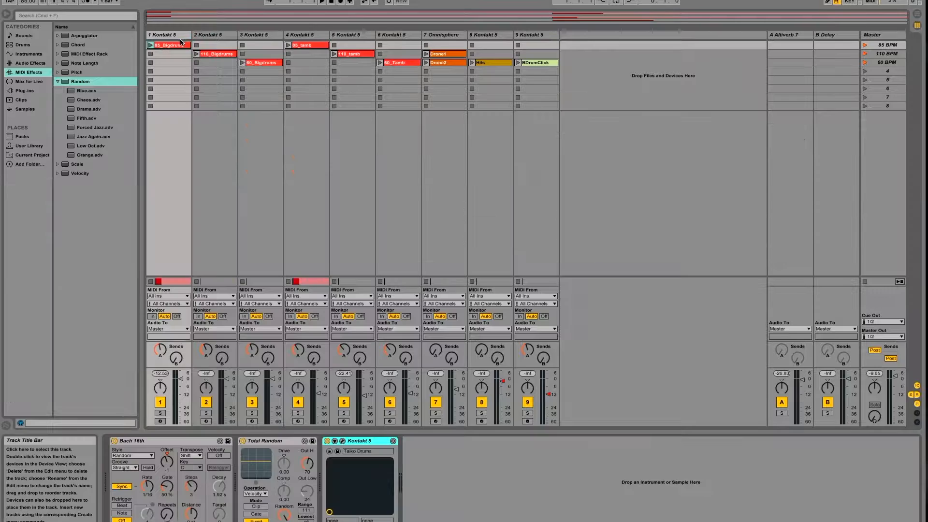
click(182, 38)
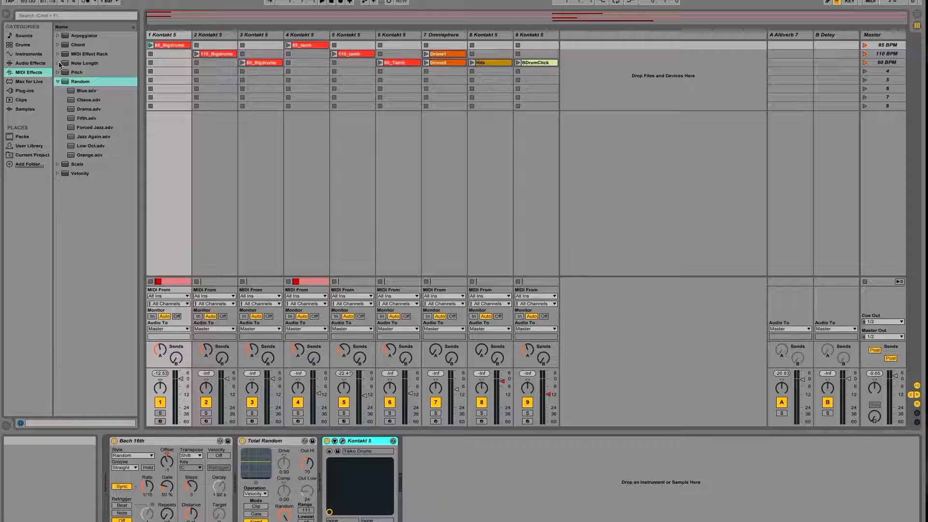
click(77, 36)
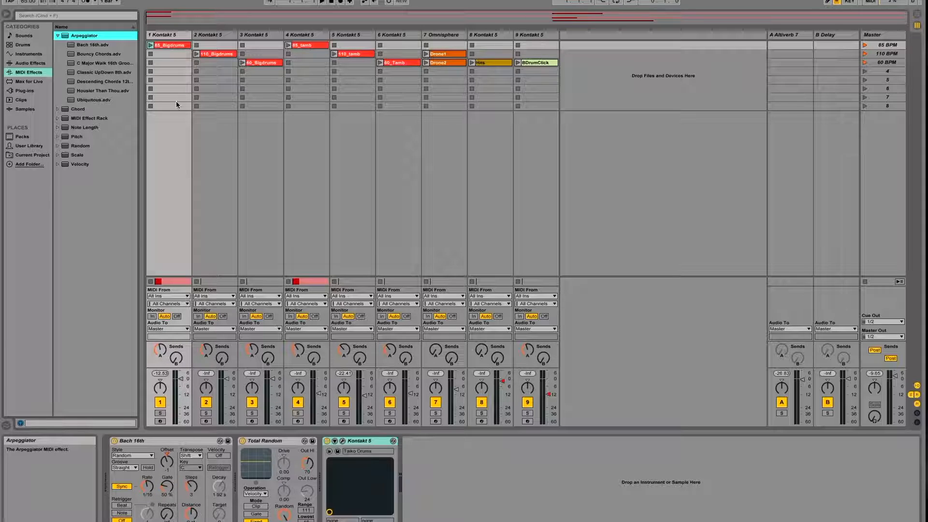
click(63, 146)
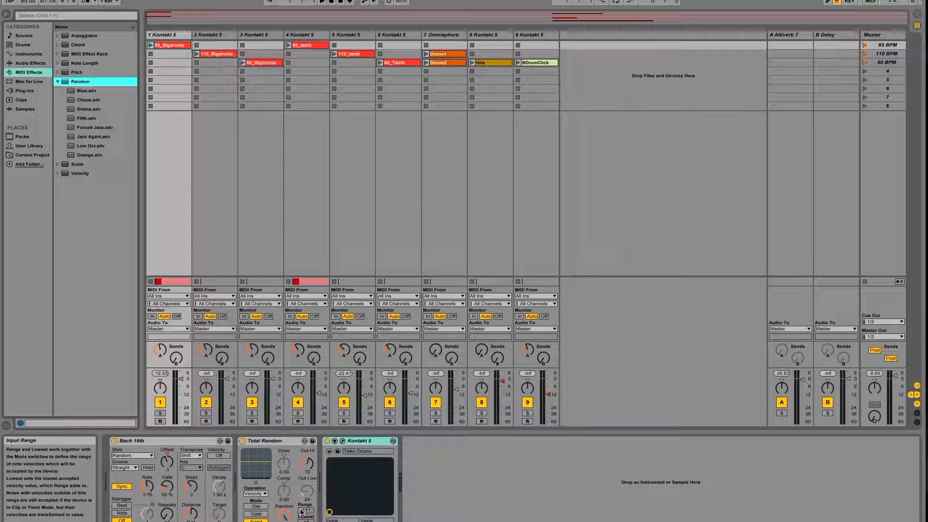
- Examine the notes in the 85_tamb, Drone1, Hits, BDrumClick, 85_Bigdrums, 110_Bigdrums and 60_Bigdrums clips
click(304, 45)
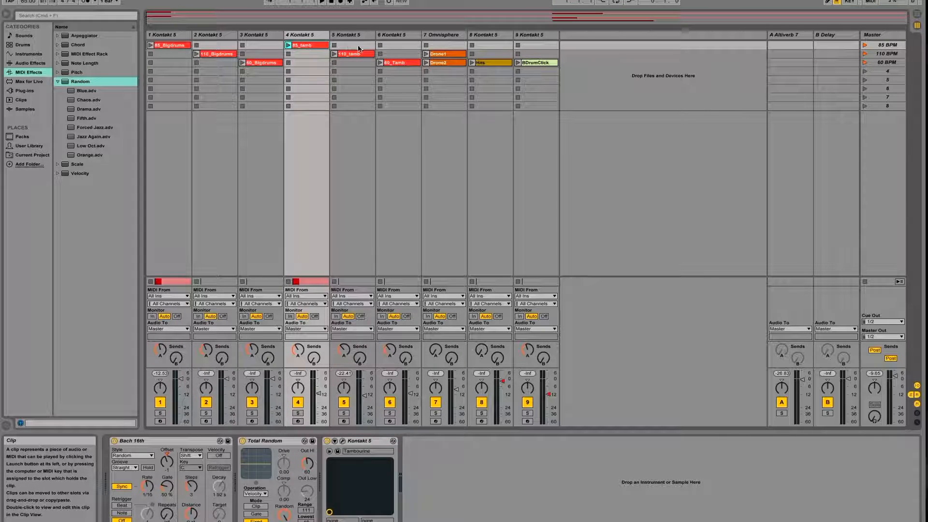
double_click(309, 45)
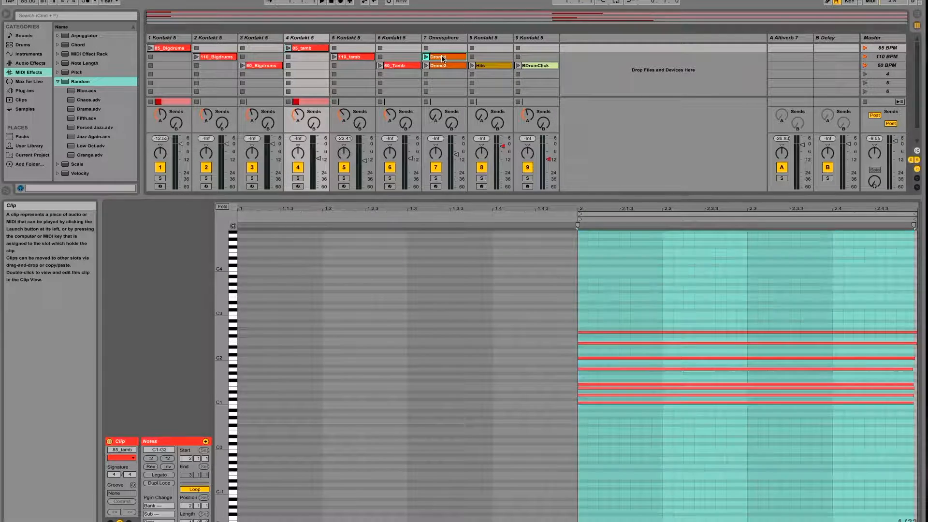
click(442, 57)
click(481, 67)
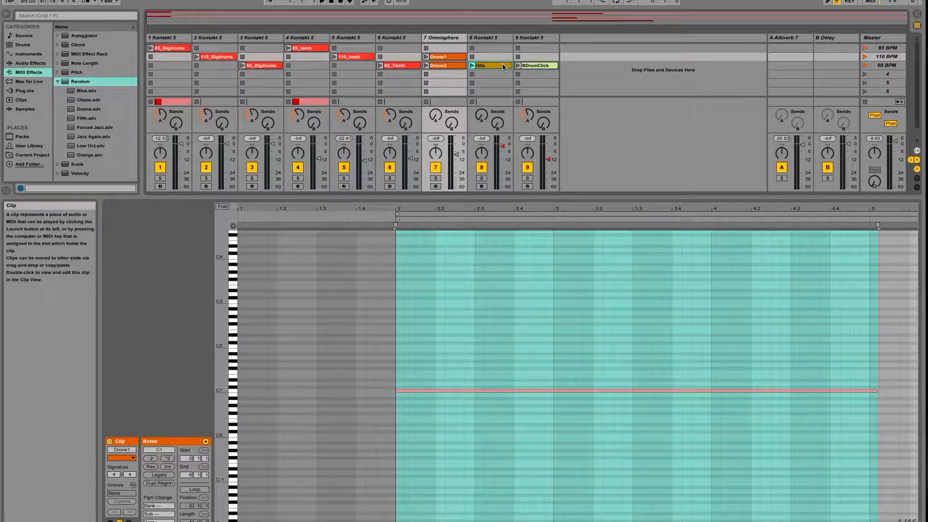
click(536, 66)
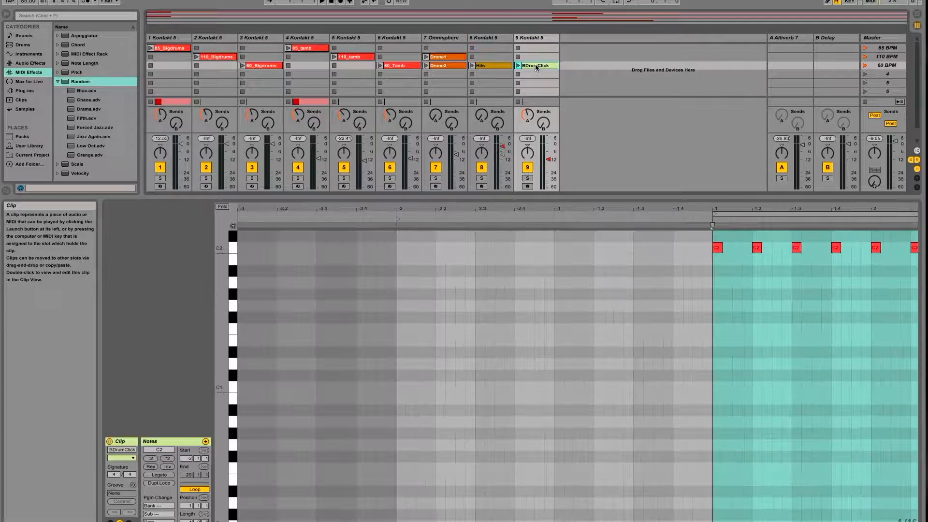
click(183, 48)
click(213, 57)
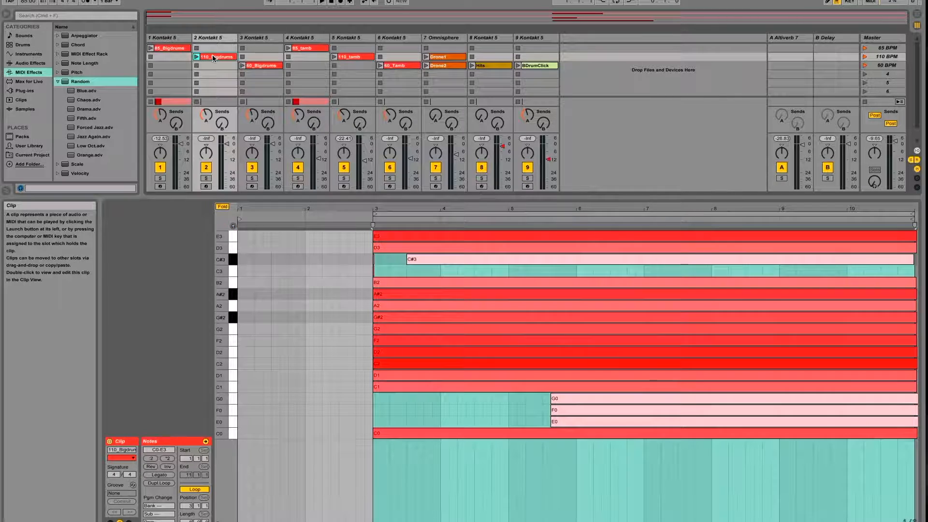
click(257, 66)
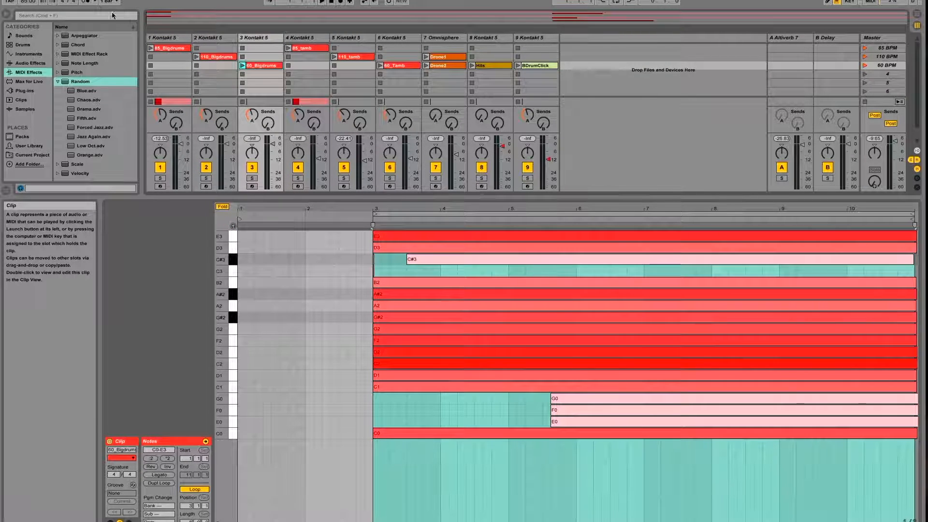
- Examine the device chains of tracks 1 through 7 one by one, comparing their Total Random settings, and return to track 1
click(183, 38)
click(213, 39)
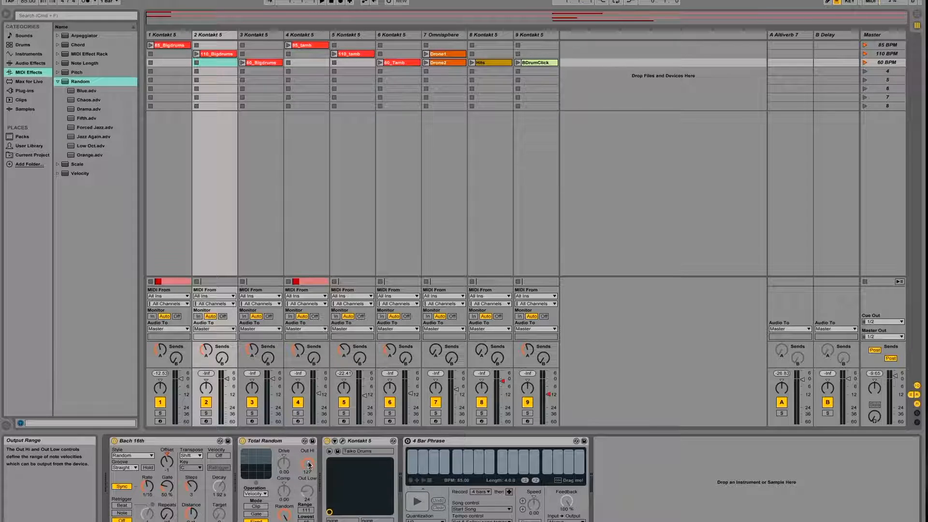
click(260, 35)
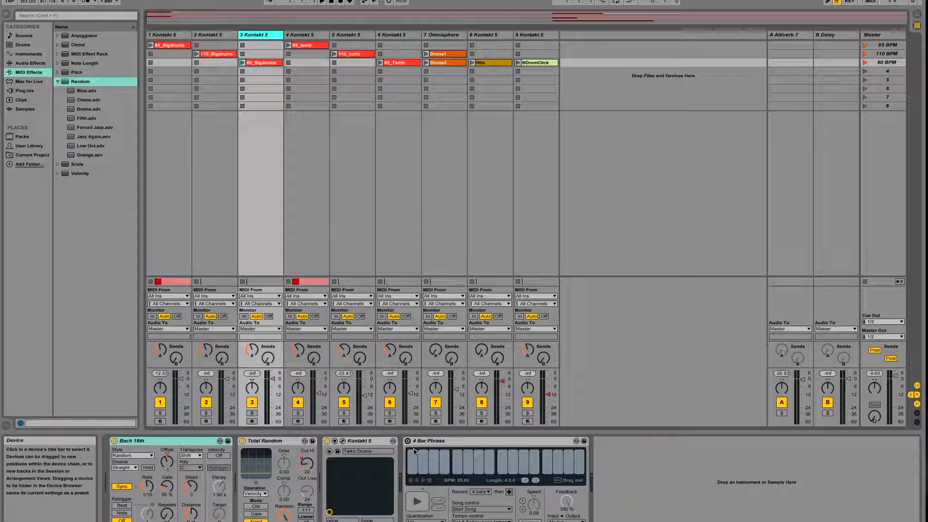
click(302, 38)
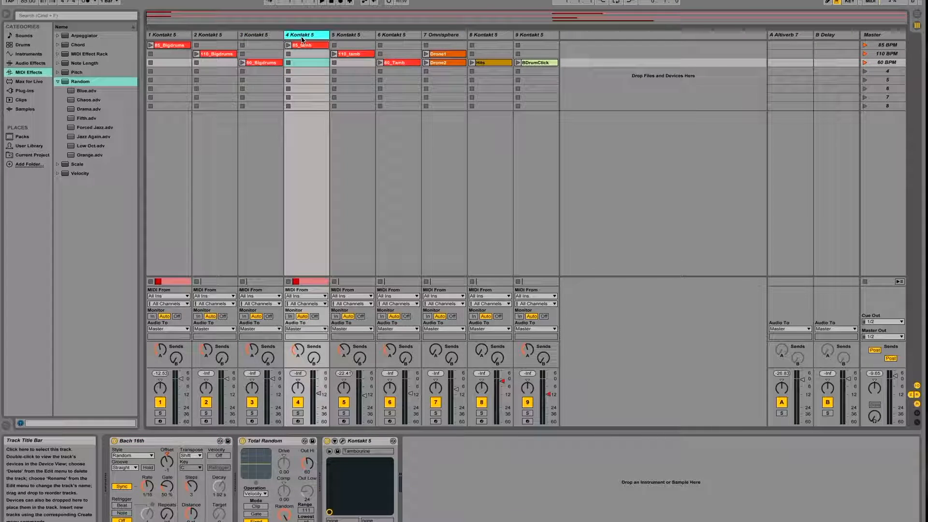
click(355, 37)
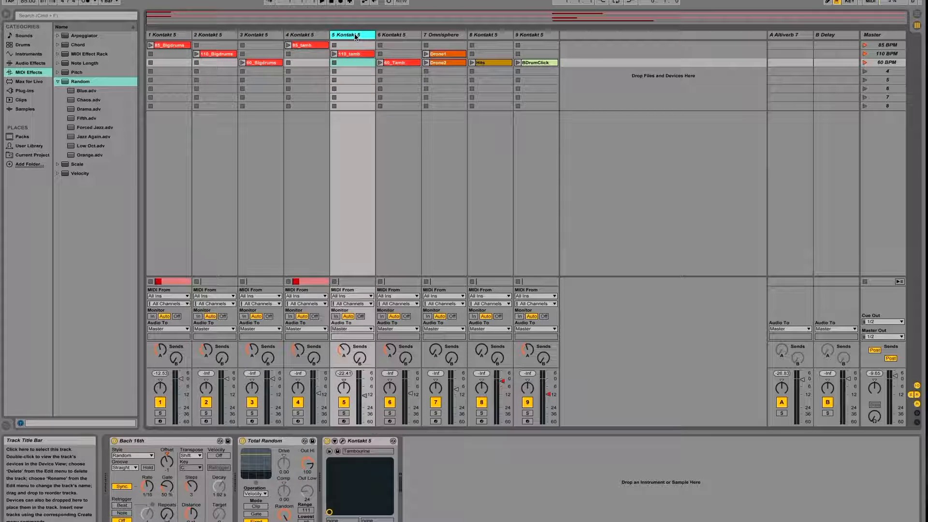
click(391, 37)
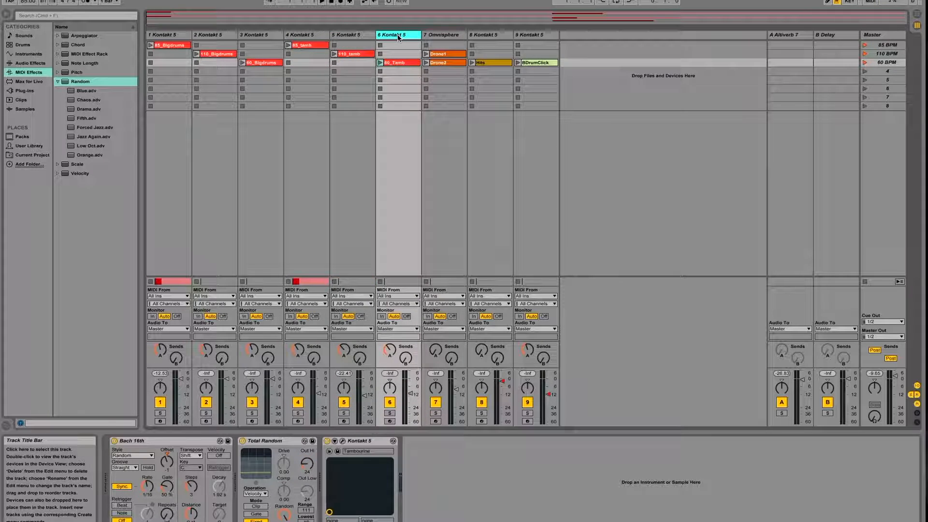
click(441, 36)
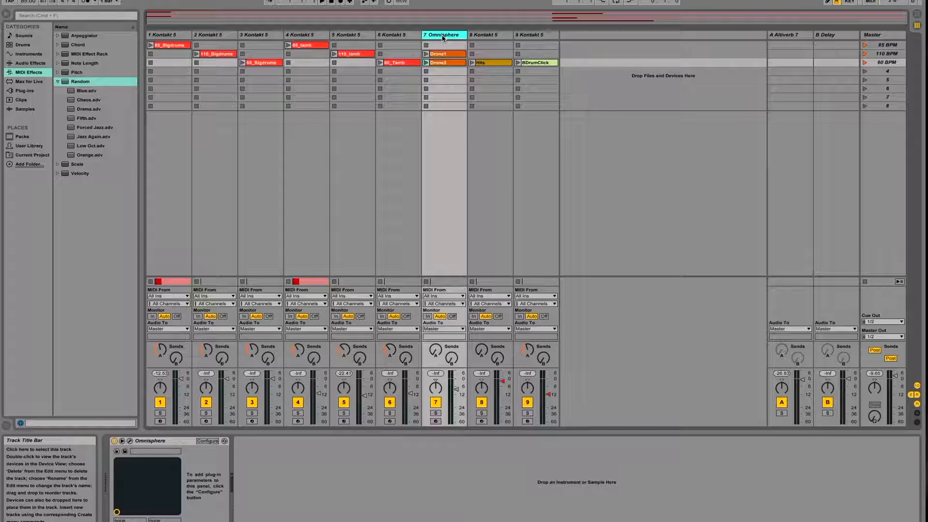
click(168, 36)
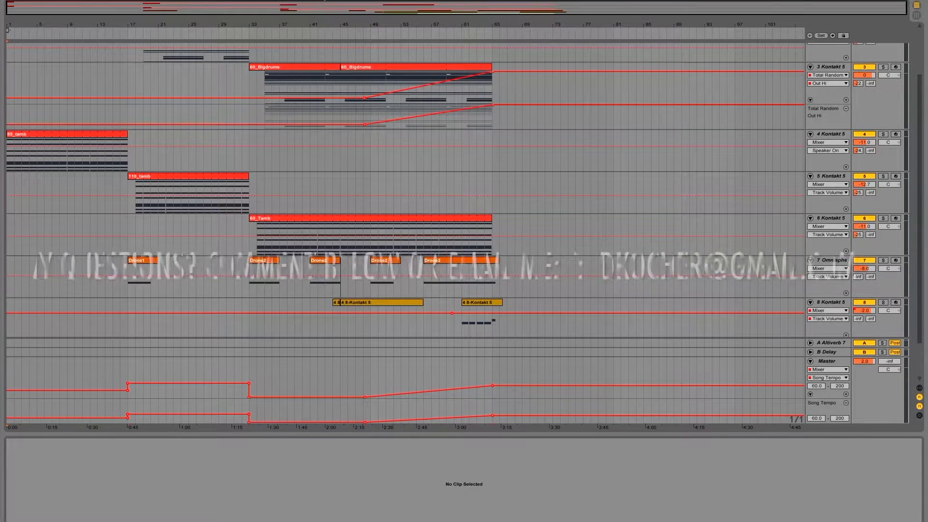
- Play the arrangement from the start and examine the clips and automation on all tracks
key(space)
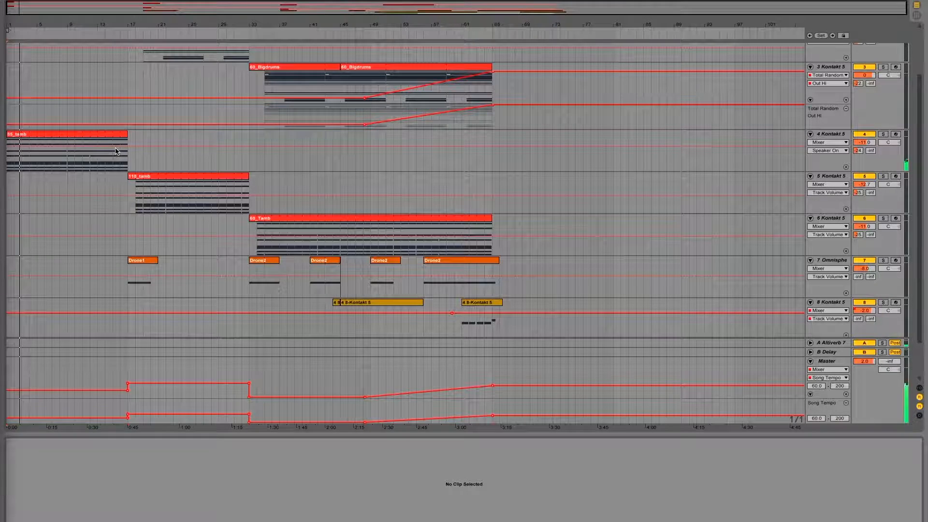
scroll(115, 151, up, 3)
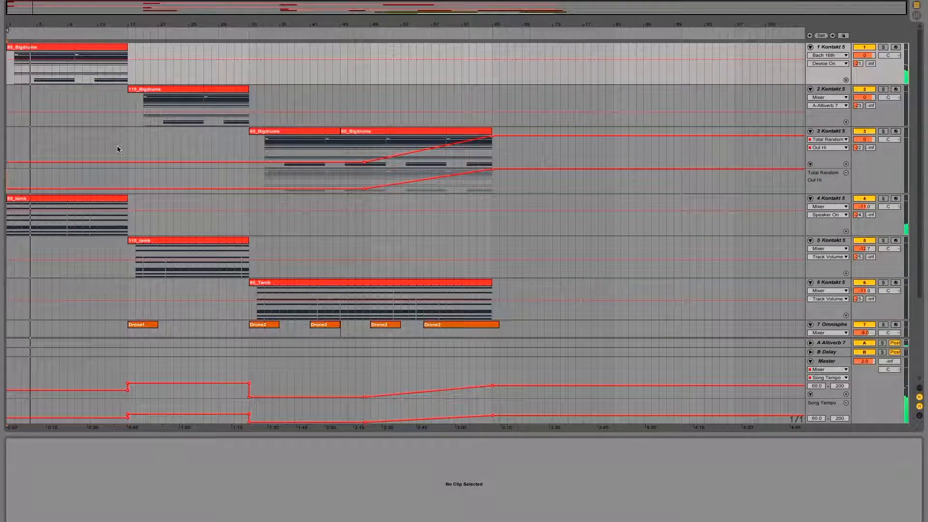
scroll(117, 148, down, 3)
scroll(117, 148, up, 3)
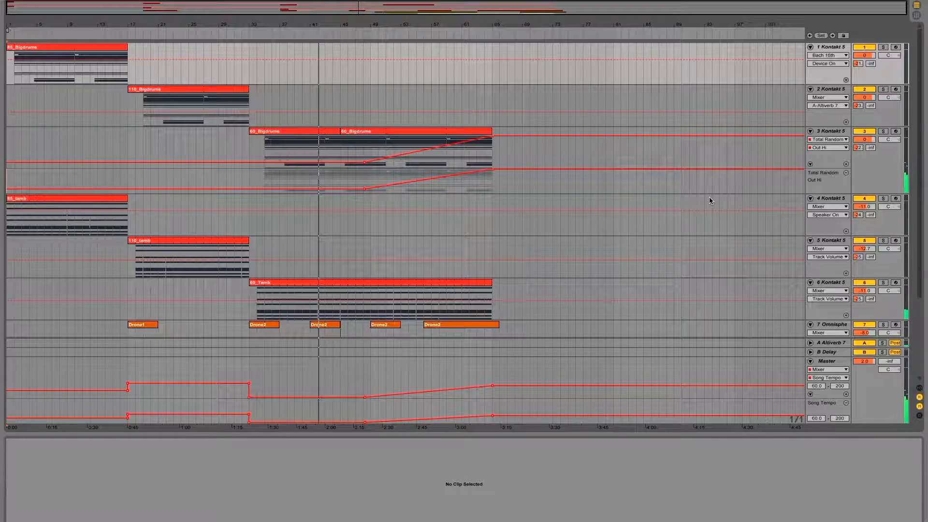
scroll(567, 222, down, 5)
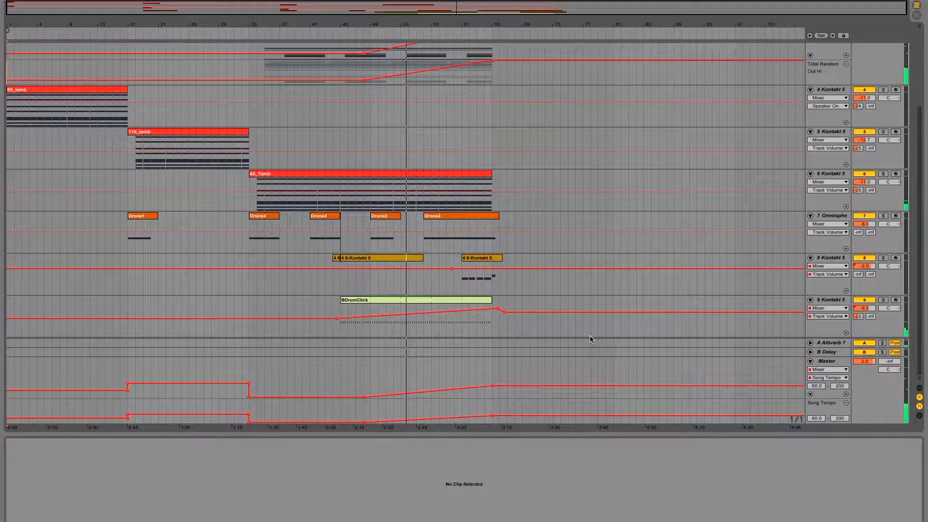
scroll(589, 338, up, 5)
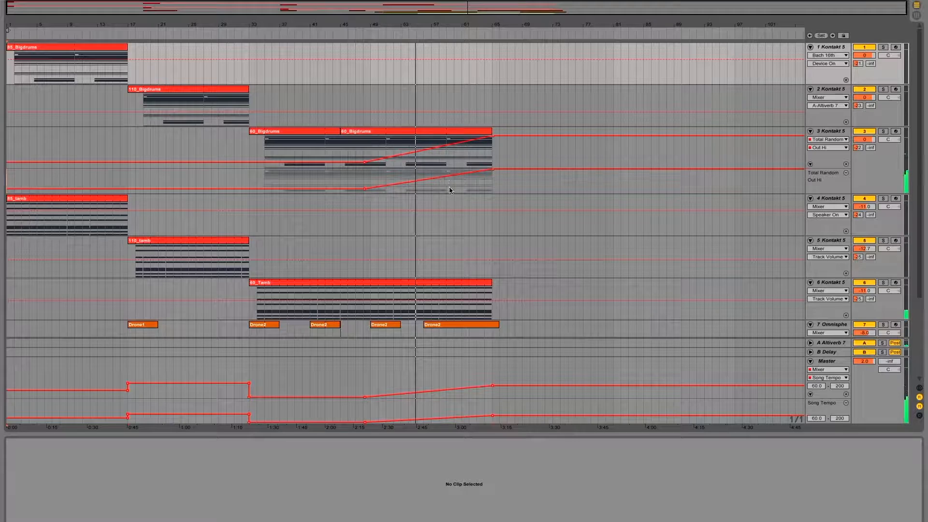
scroll(477, 218, down, 1)
scroll(476, 220, down, 4)
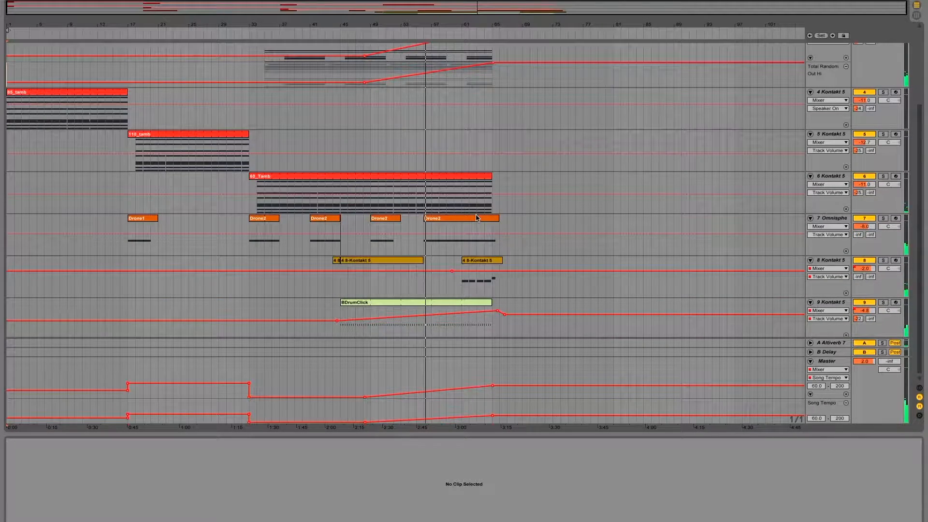
scroll(475, 208, down, 1)
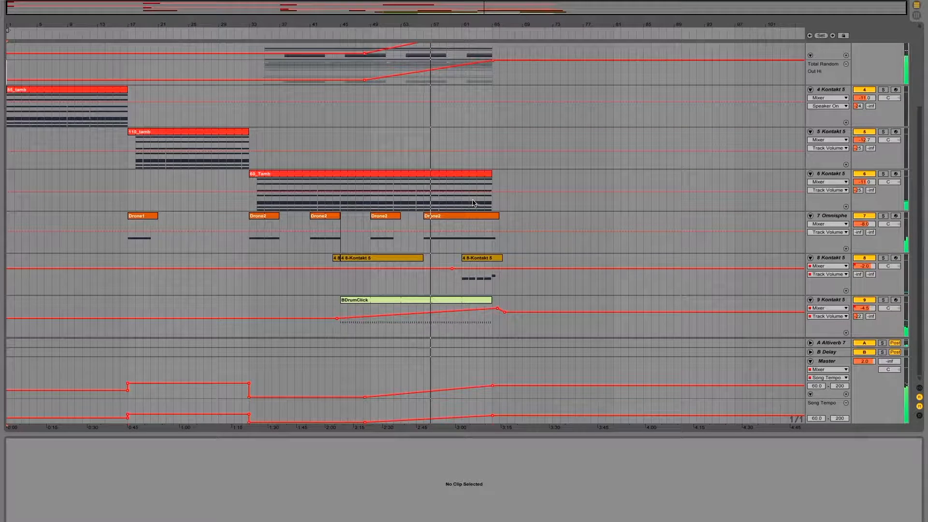
scroll(483, 189, up, 2)
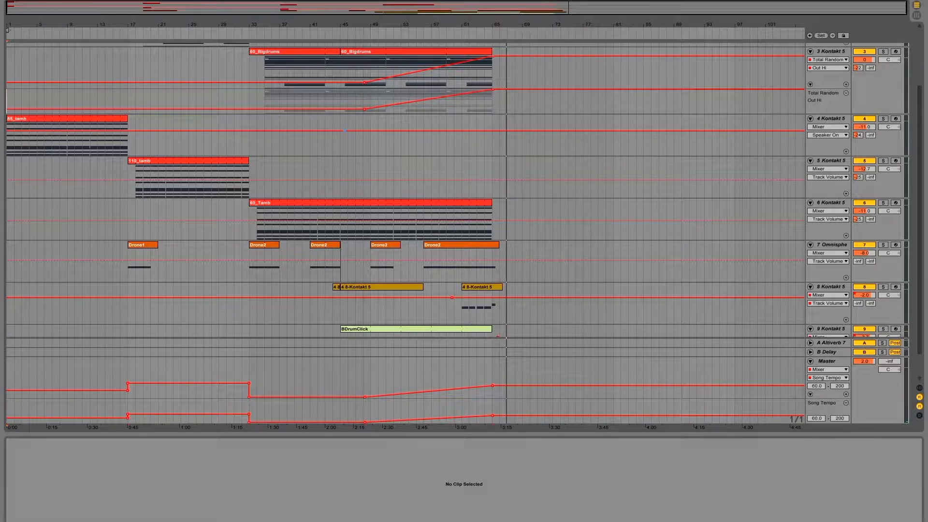
- Stop playback and show the notes of the 85_tamb clip on track 4
click(427, 223)
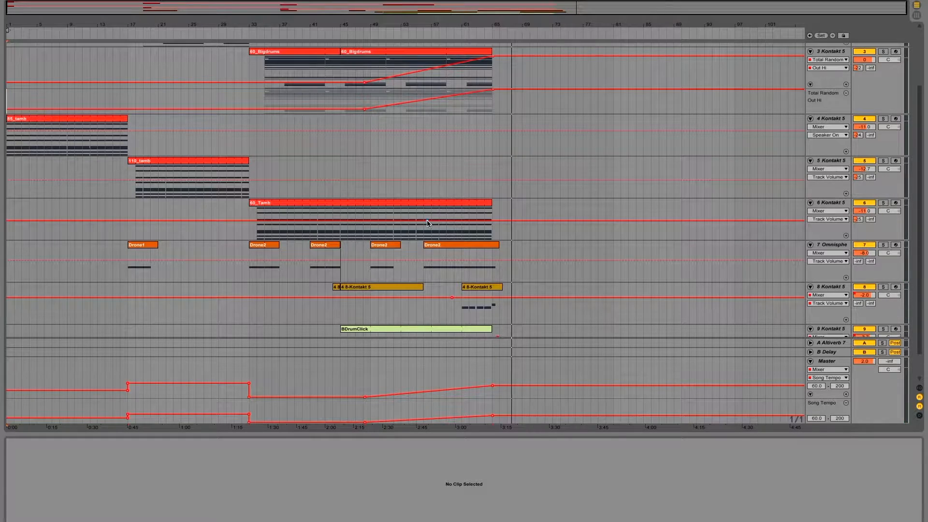
key(space)
click(423, 148)
key(shift+Tab)
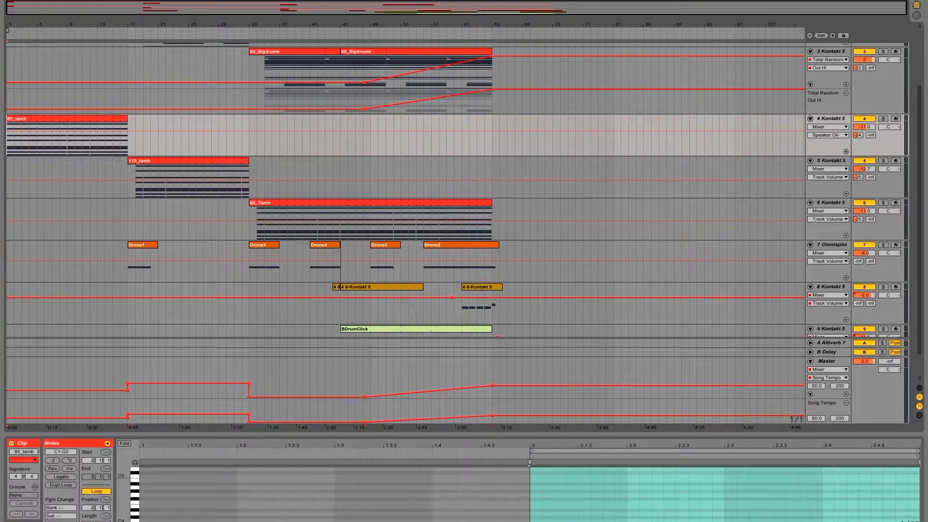